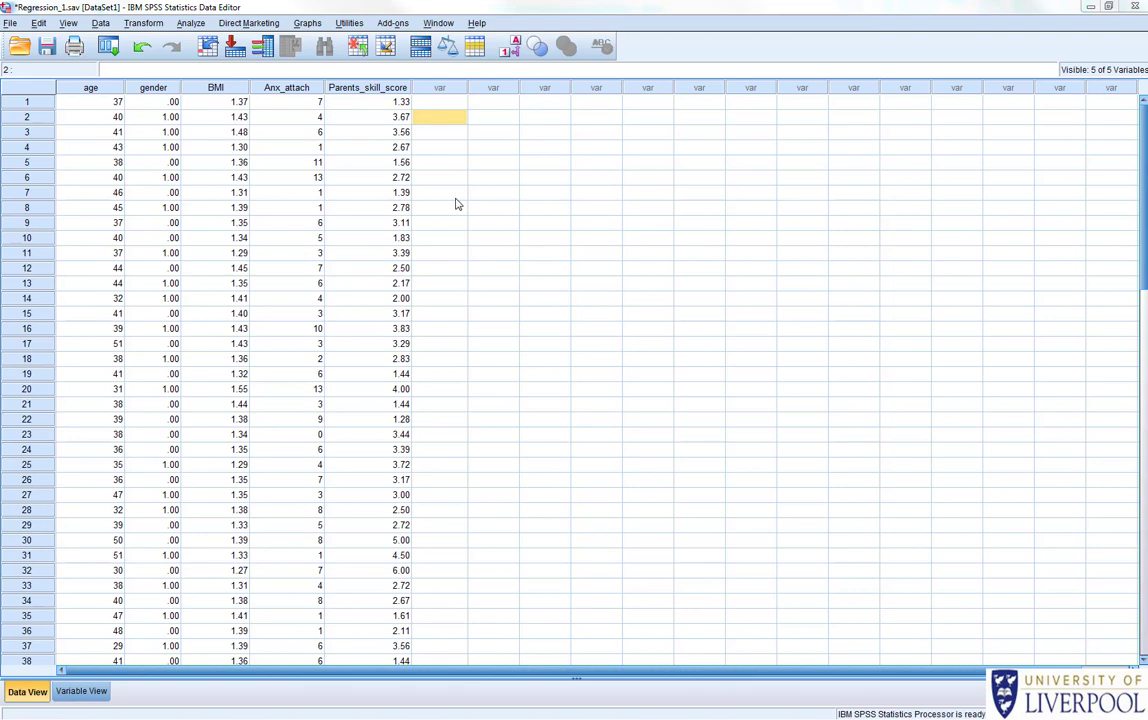
- Look through the cases recorded in the dataset
{"action": "left_click", "coordinate": [455, 269]}
{"action": "scroll", "coordinate": [455, 270], "scroll_direction": "down", "scroll_amount": 7}
{"action": "scroll", "coordinate": [455, 270], "scroll_direction": "down", "scroll_amount": 6}
{"action": "scroll", "coordinate": [425, 340], "scroll_direction": "up", "scroll_amount": 13}
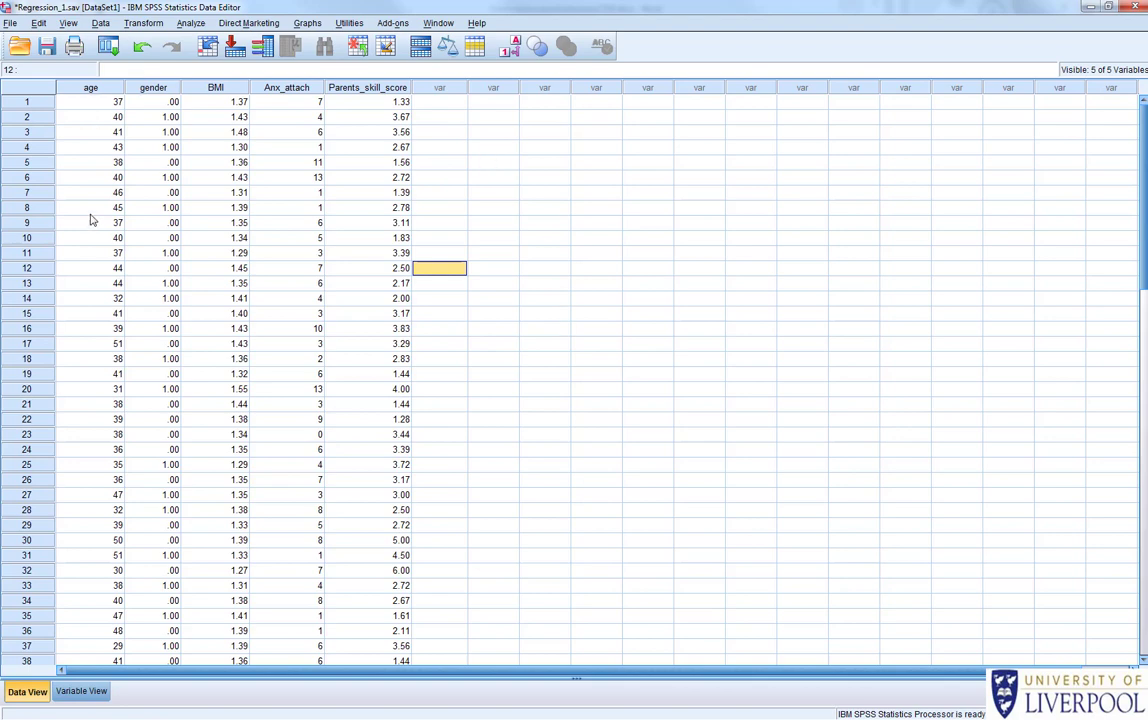
- Check the value labels defined for the gender variable and return to the case data
{"action": "left_click", "coordinate": [81, 691]}
{"action": "left_click", "coordinate": [360, 99]}
{"action": "left_click", "coordinate": [396, 99]}
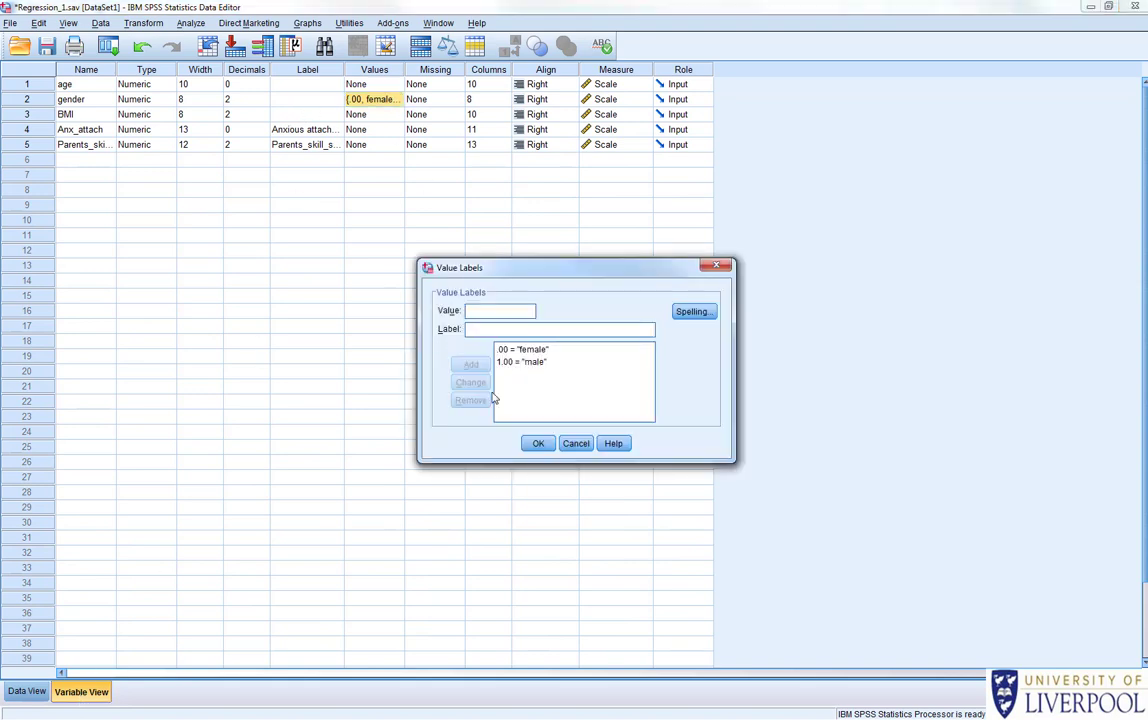
{"action": "left_click", "coordinate": [538, 443]}
{"action": "left_click", "coordinate": [40, 691]}
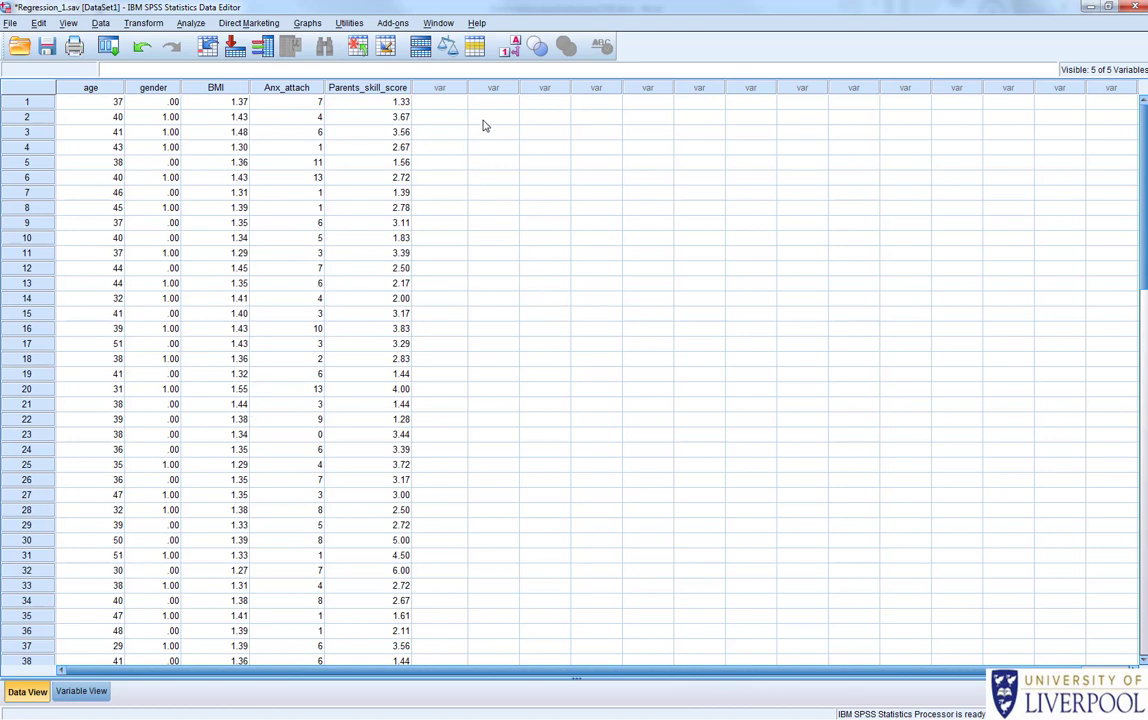
- Examine the Anx_attach and BMI columns in the case data
{"action": "left_click", "coordinate": [289, 89]}
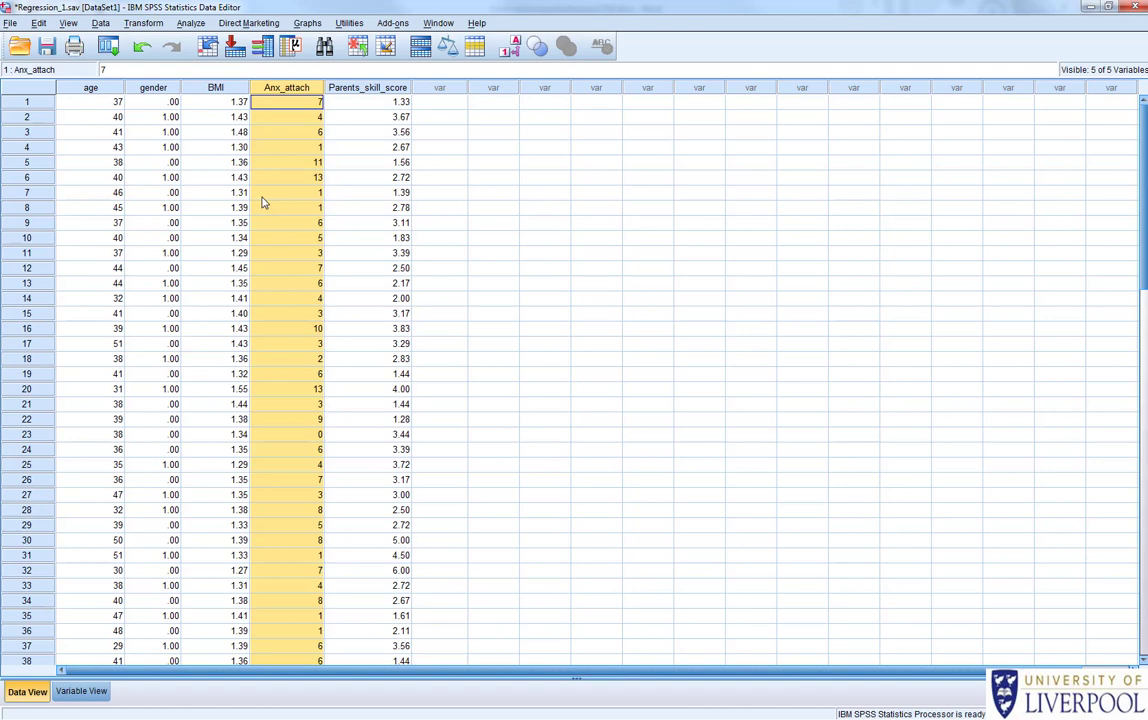
{"action": "left_click", "coordinate": [446, 178]}
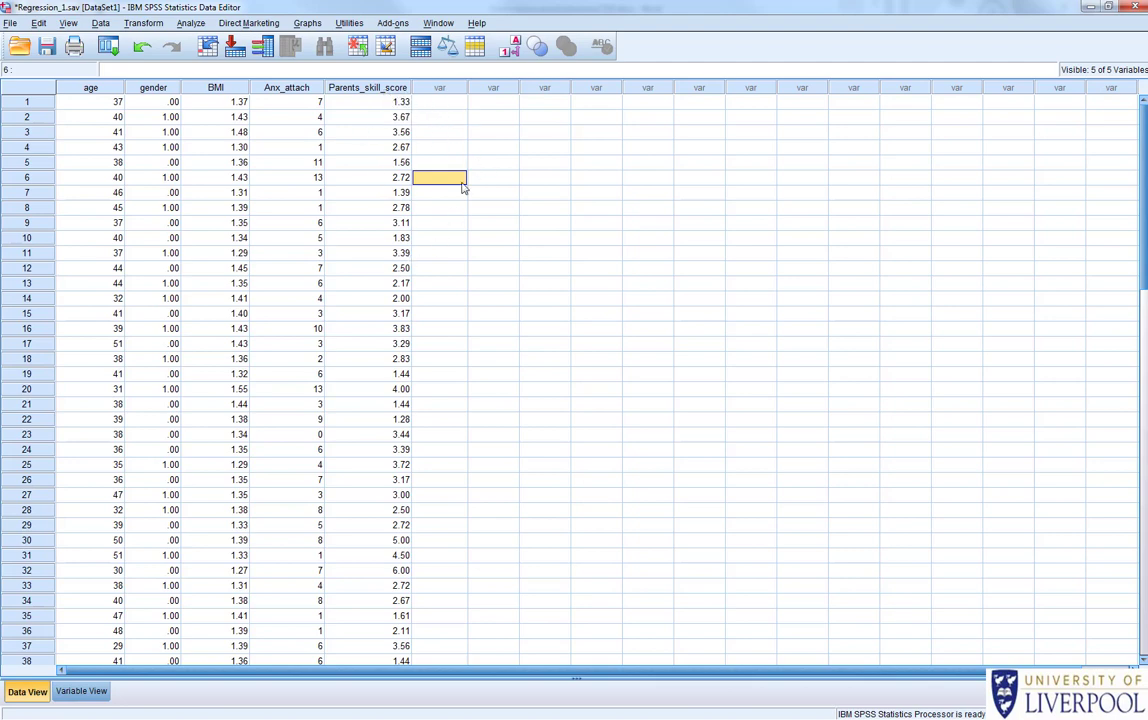
{"action": "left_click", "coordinate": [446, 110]}
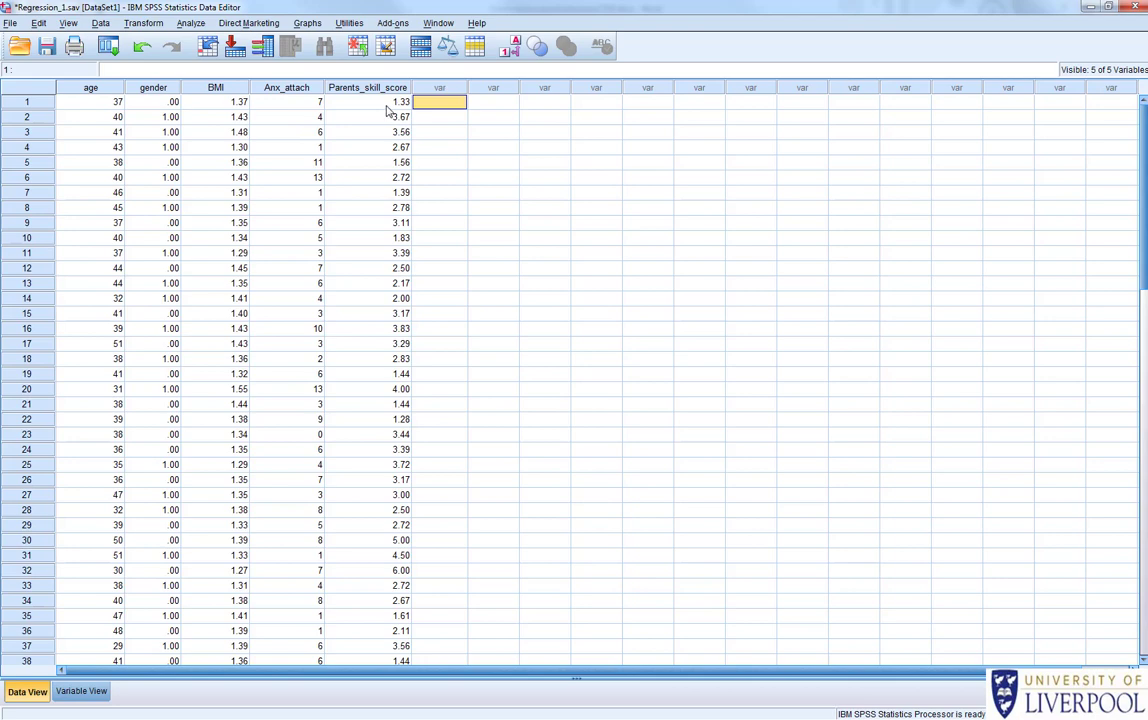
{"action": "key", "text": "Down"}
{"action": "key", "text": "Down"}
{"action": "key", "text": "Down"}
{"action": "key", "text": "Right"}
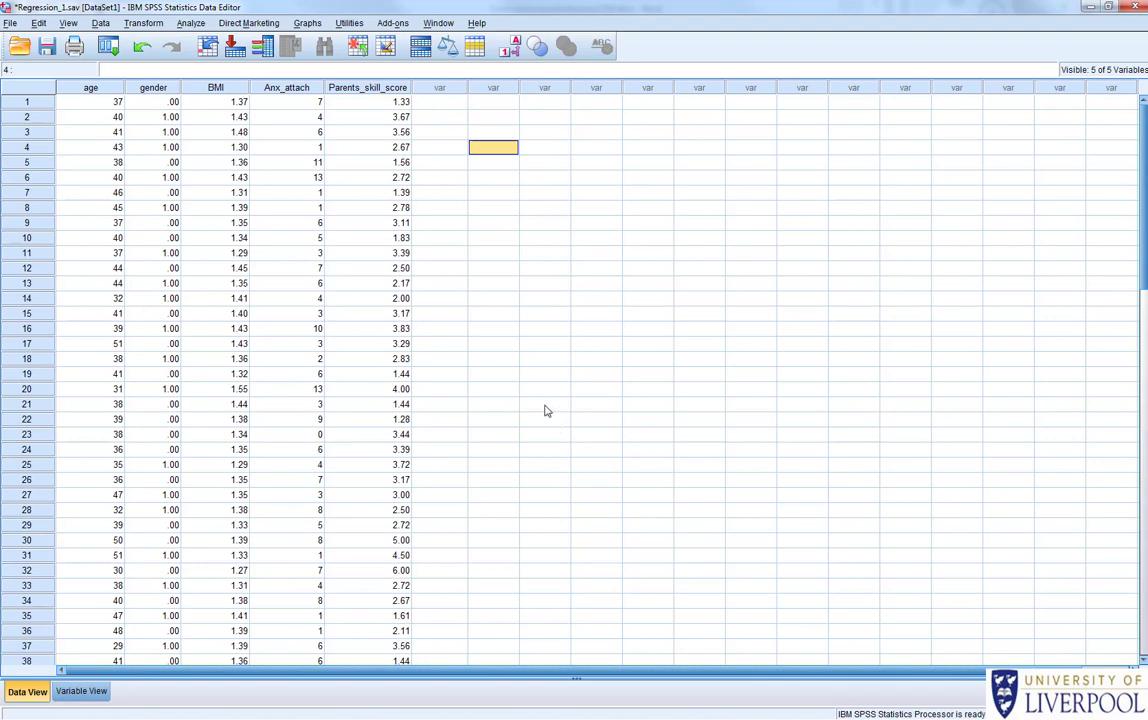
{"action": "left_click", "coordinate": [262, 85]}
{"action": "left_click", "coordinate": [249, 88]}
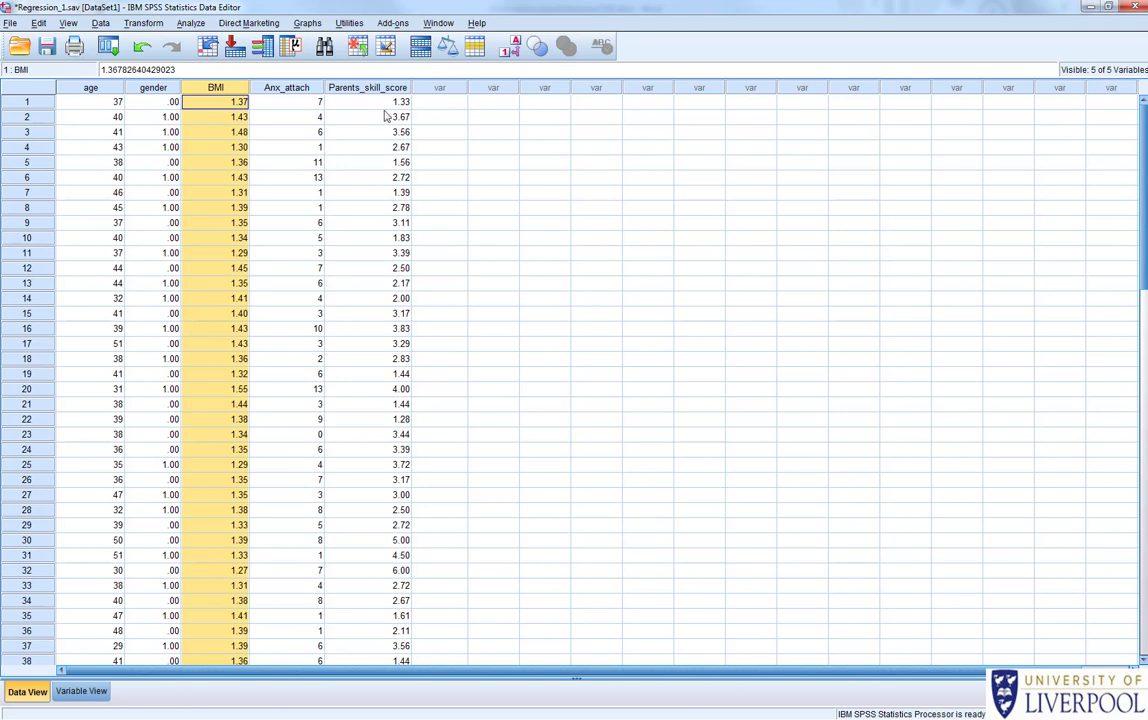
{"action": "left_click", "coordinate": [441, 102]}
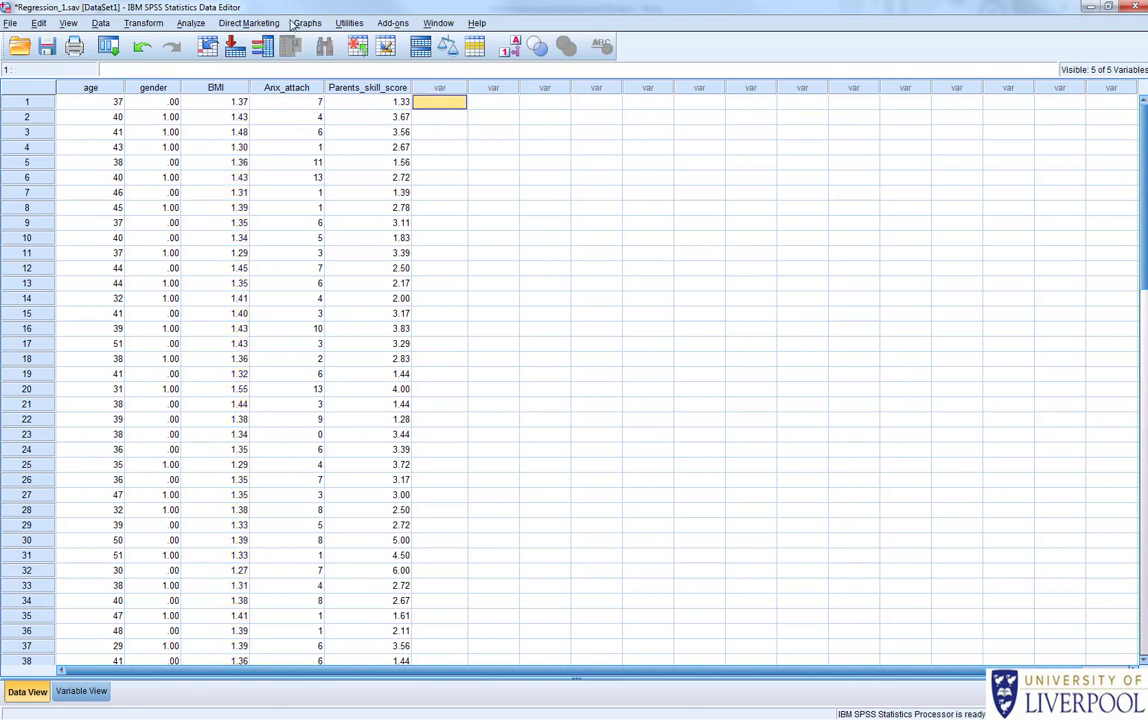
- Set up a linear regression with BMI as the dependent variable and Anxious attachment score as the independent variable
{"action": "left_click", "coordinate": [191, 25]}
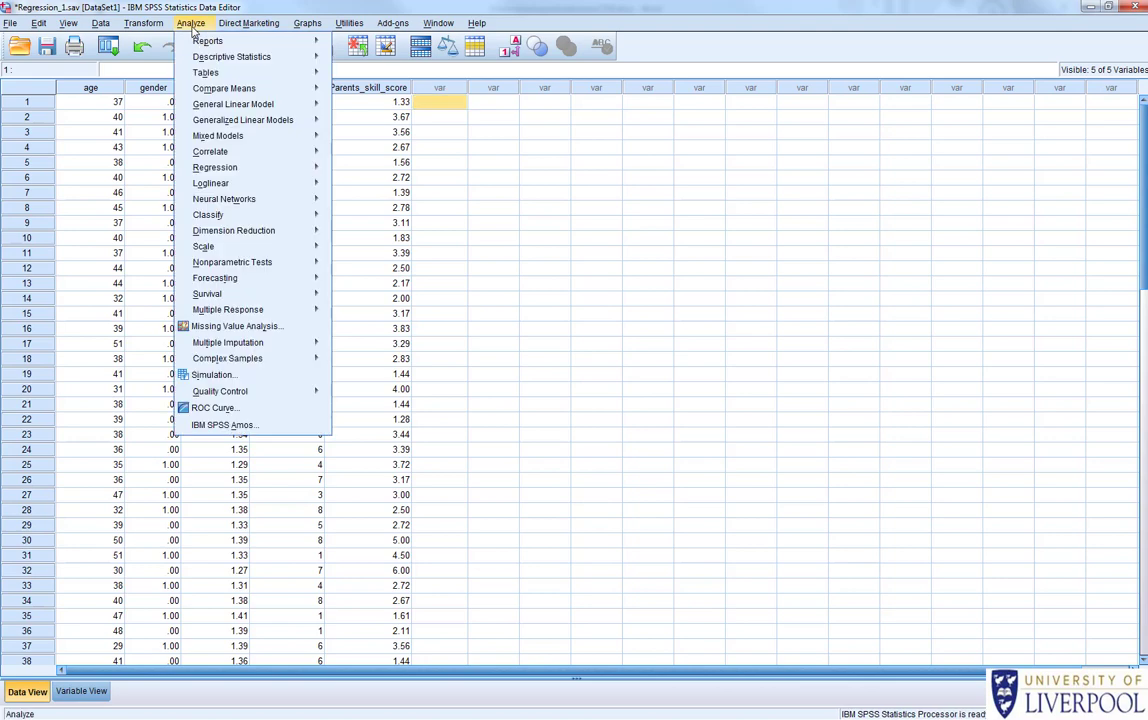
{"action": "mouse_move", "coordinate": [300, 167]}
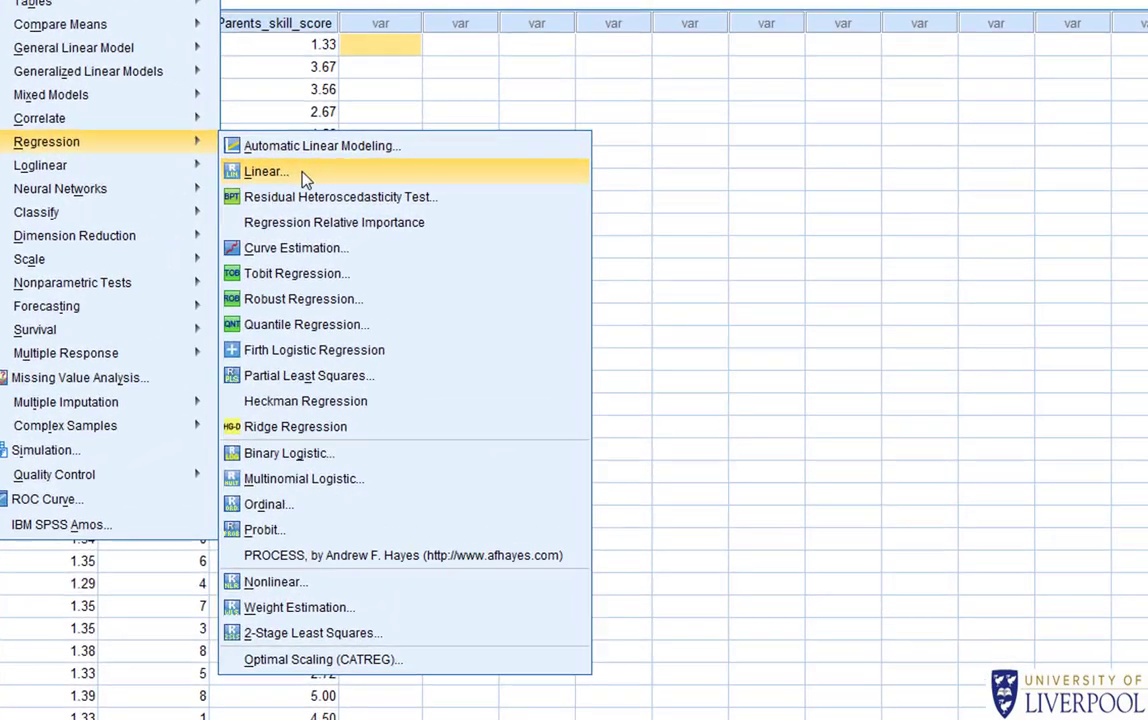
{"action": "left_click", "coordinate": [388, 190]}
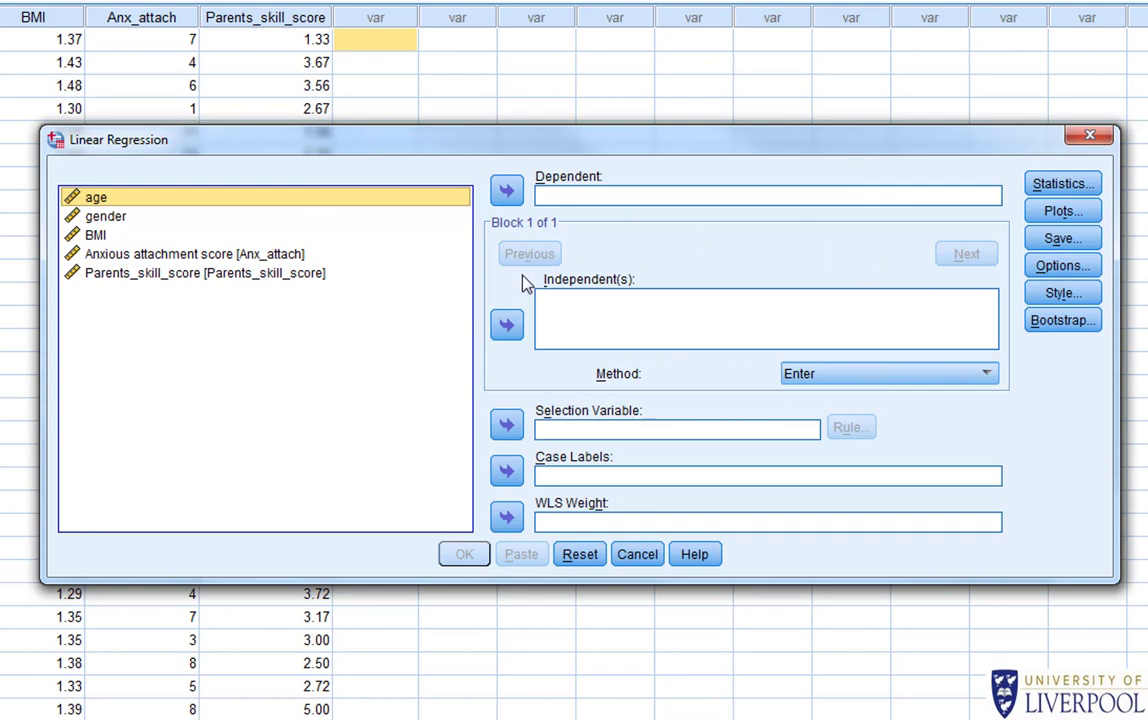
{"action": "left_click", "coordinate": [93, 234]}
{"action": "left_click", "coordinate": [506, 190]}
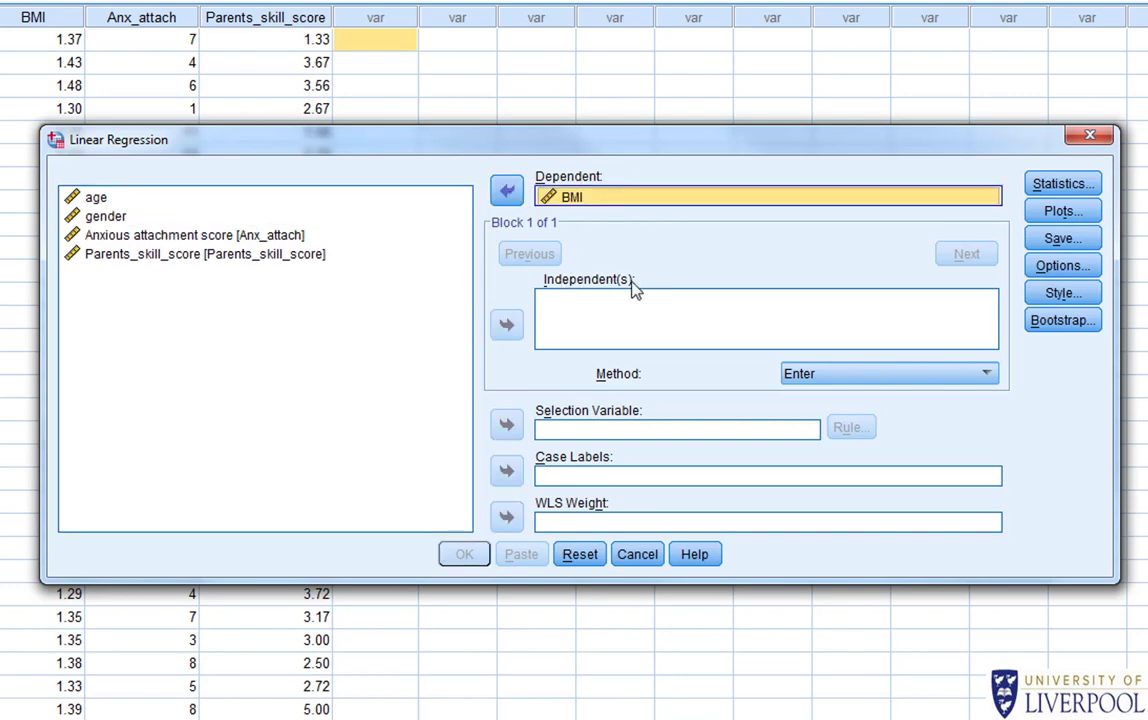
{"action": "left_click", "coordinate": [175, 236]}
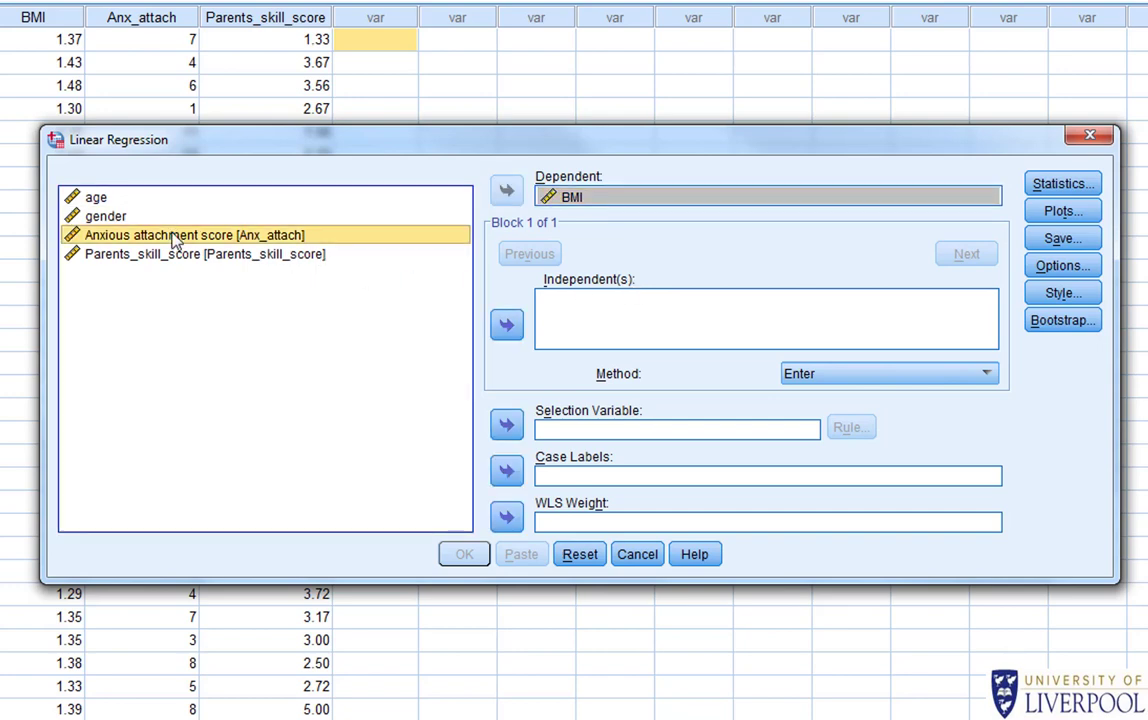
{"action": "left_click", "coordinate": [506, 324]}
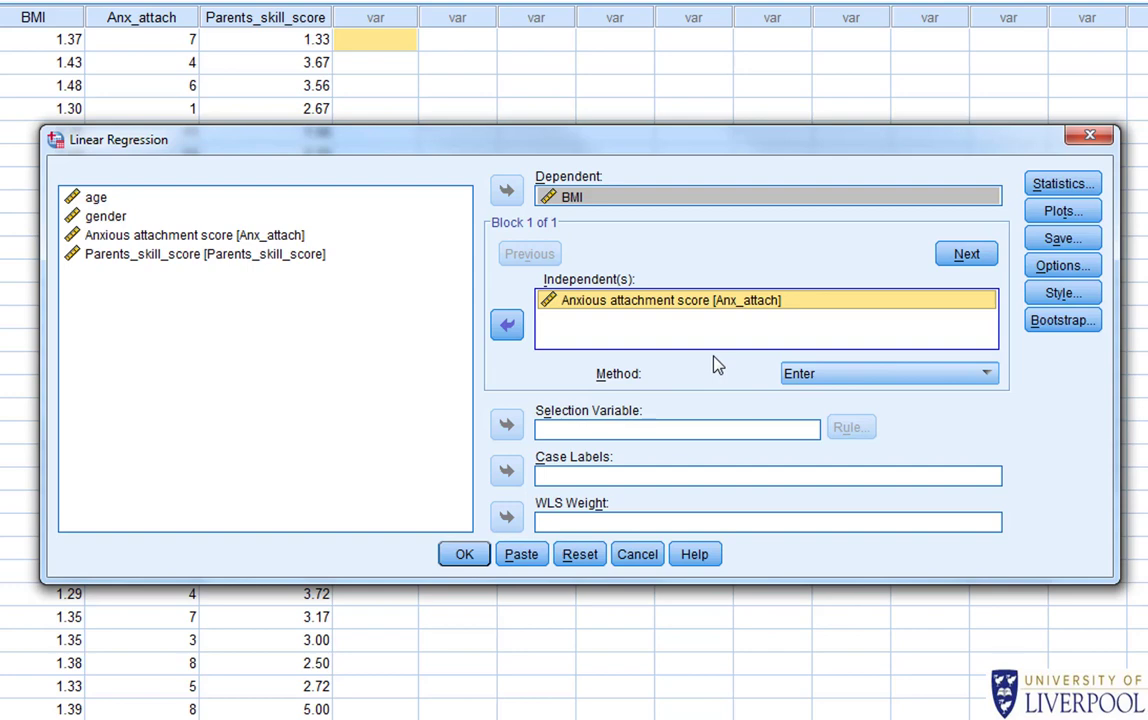
- Review the variable entry methods available for the linear regression
{"action": "left_click", "coordinate": [924, 376]}
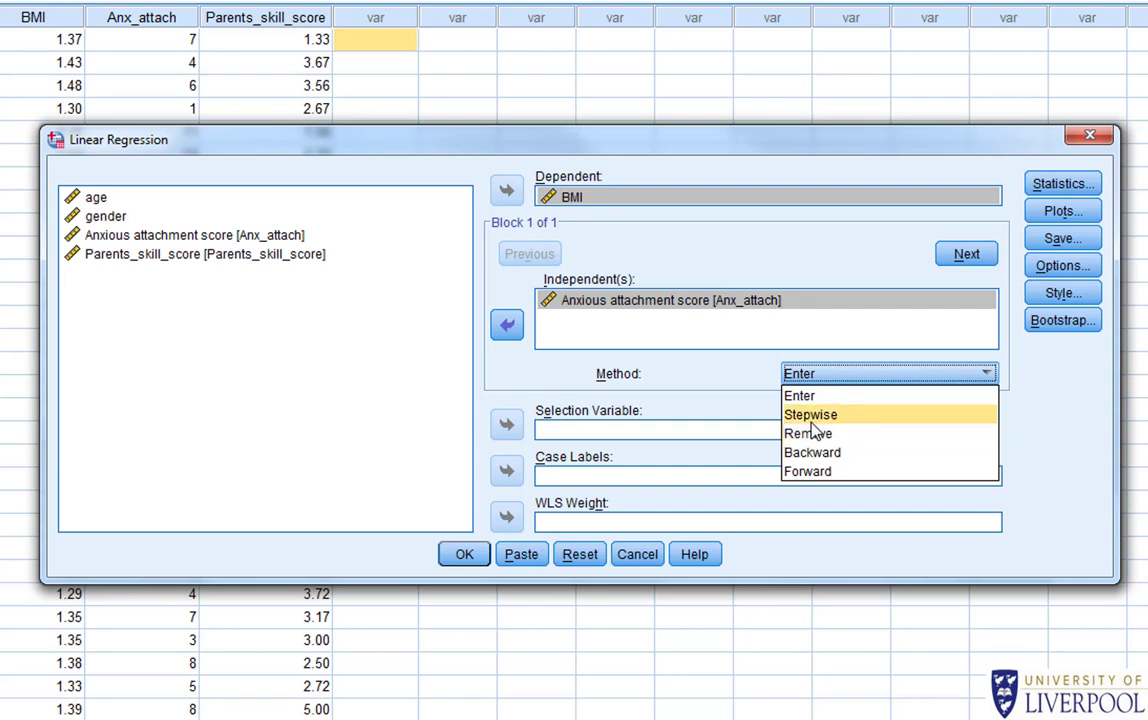
{"action": "left_click", "coordinate": [706, 377]}
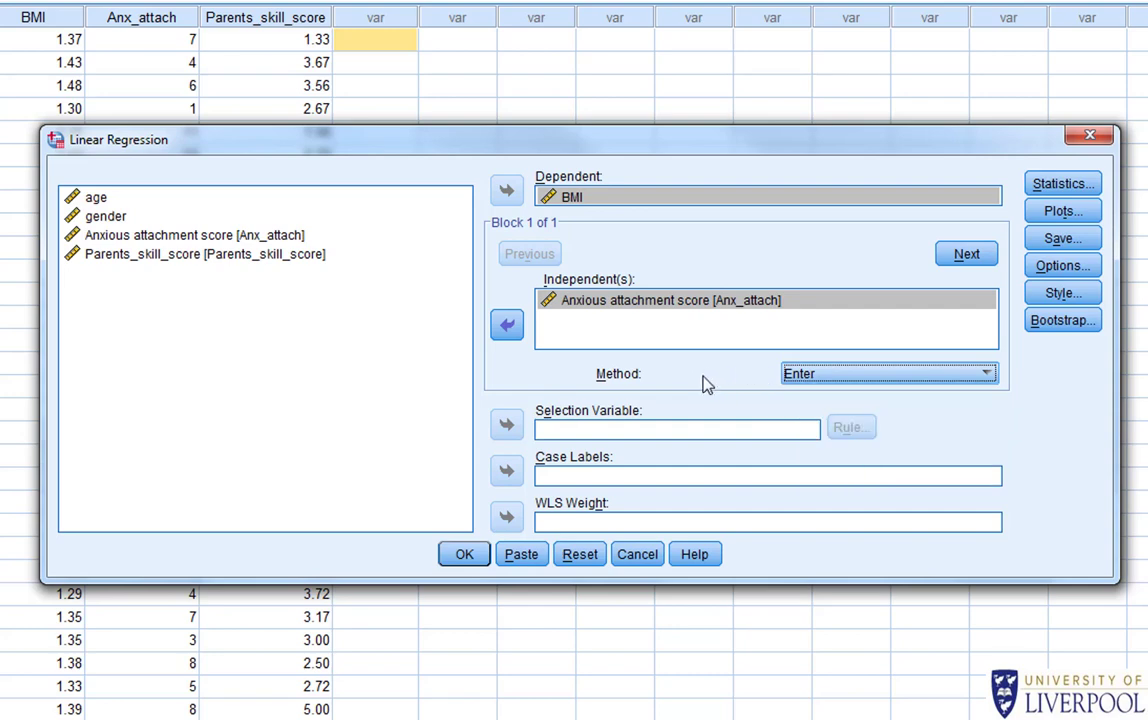
{"action": "left_click", "coordinate": [787, 378]}
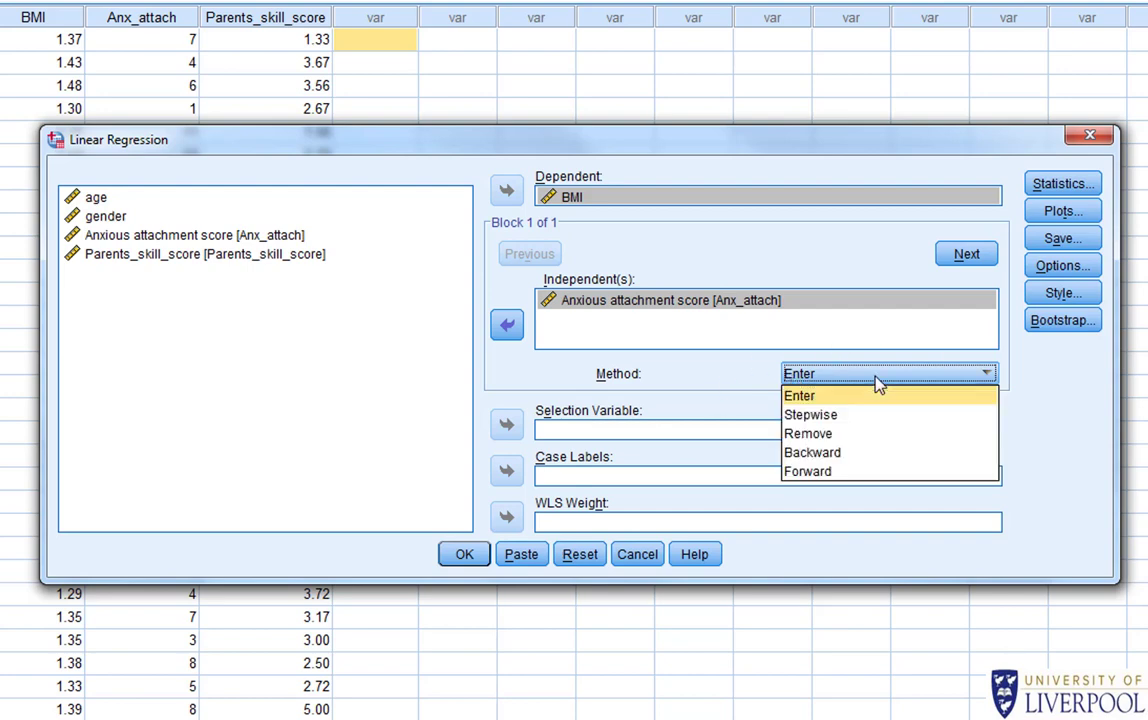
{"action": "left_click", "coordinate": [815, 376]}
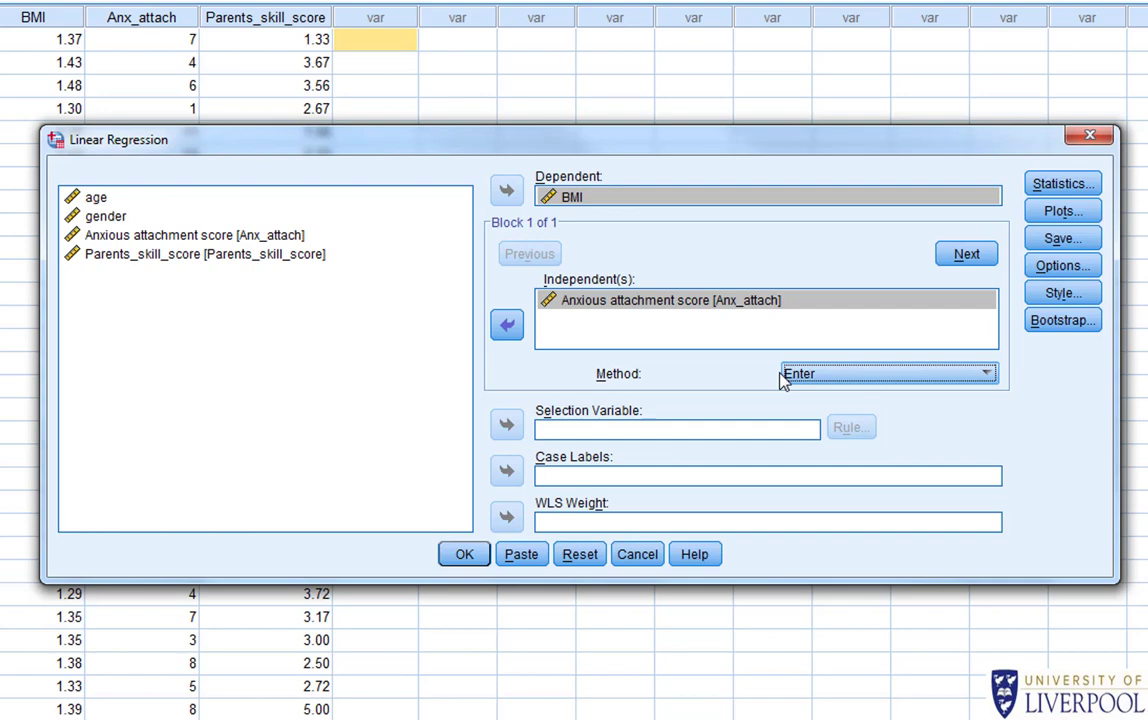
{"action": "left_click", "coordinate": [860, 372]}
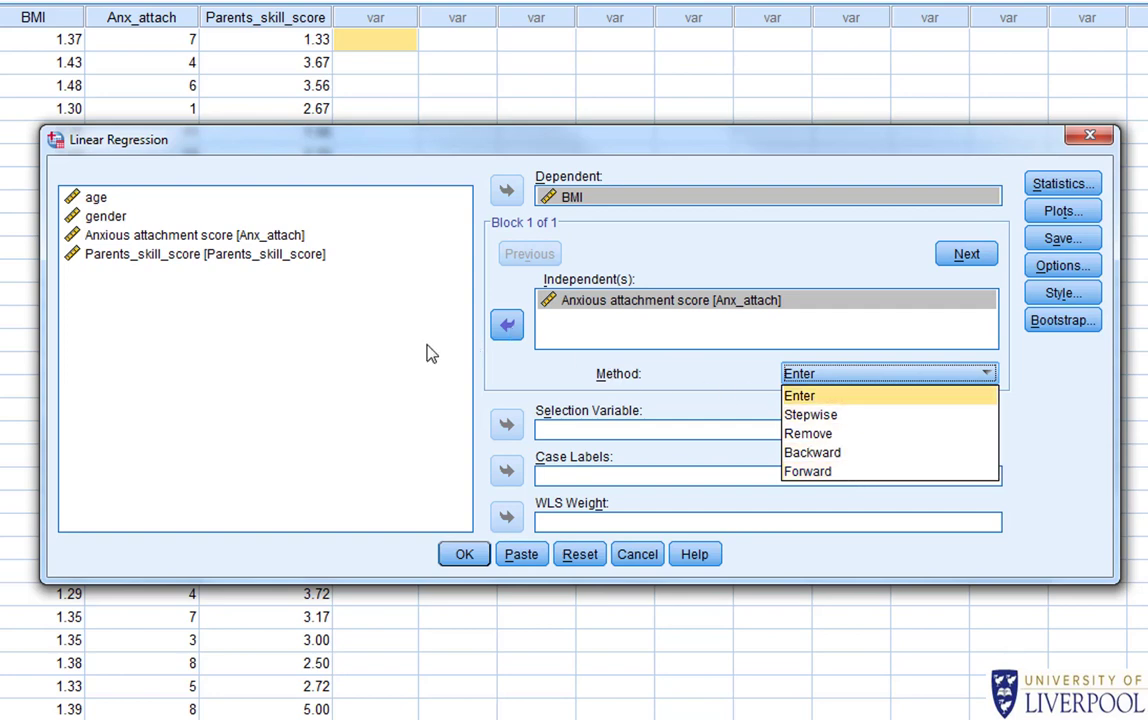
{"action": "left_click", "coordinate": [470, 268]}
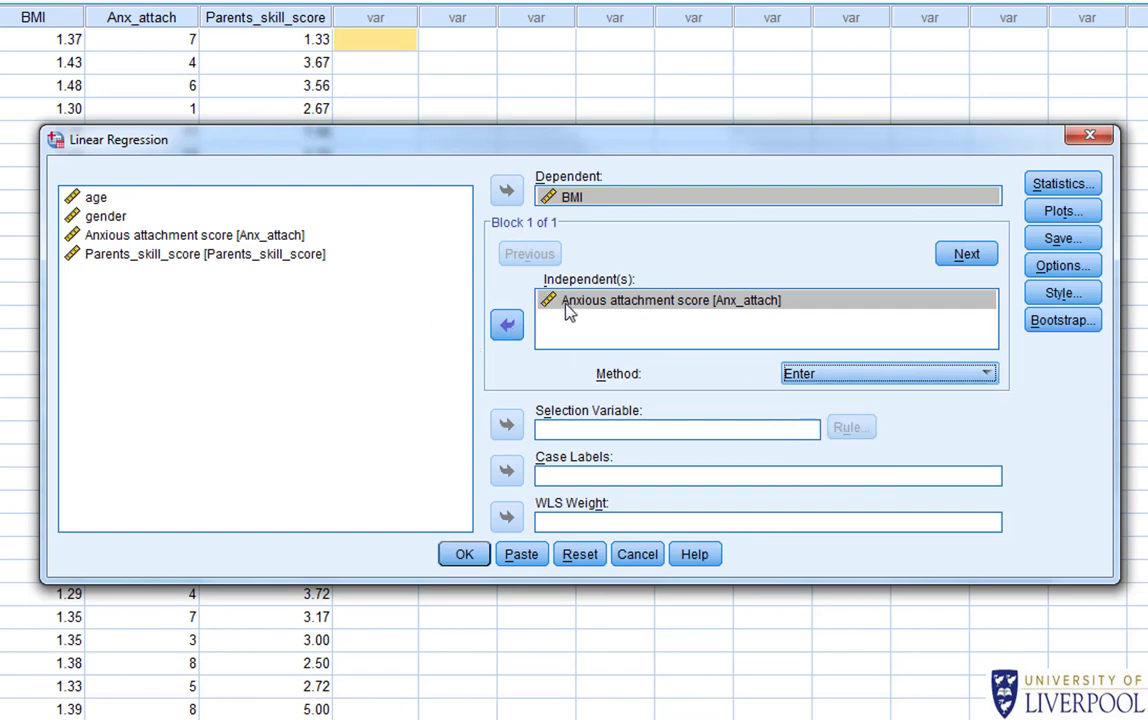
- Open the statistics settings of the linear regression
{"action": "left_click", "coordinate": [1066, 188]}
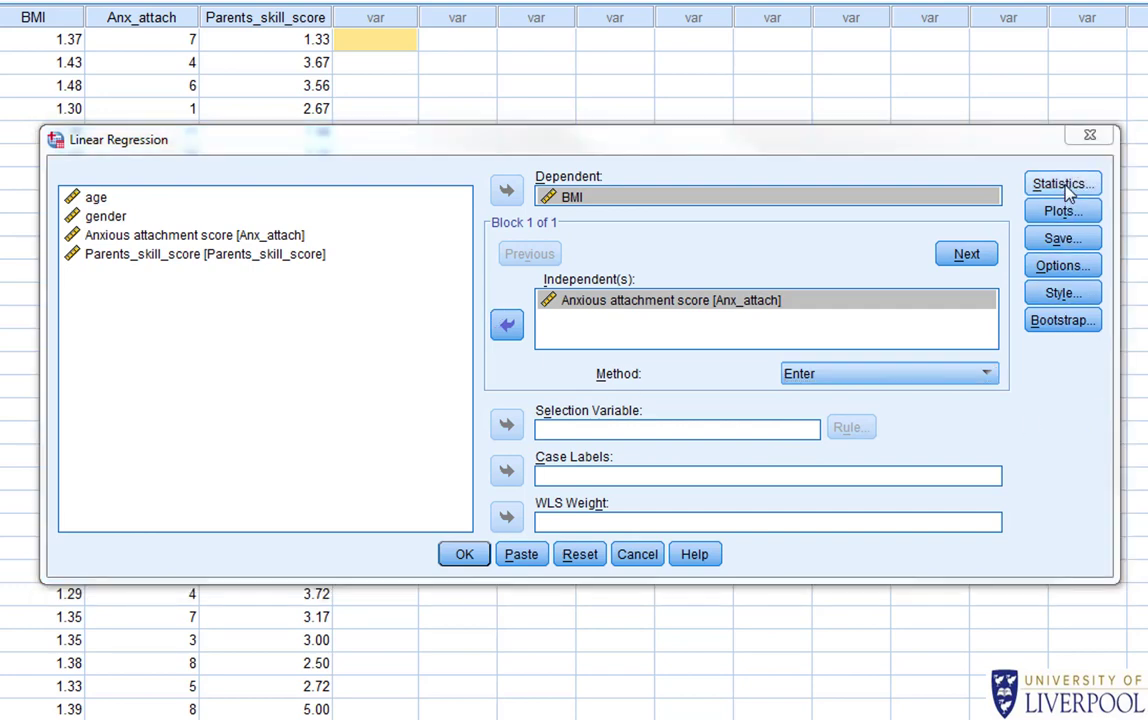